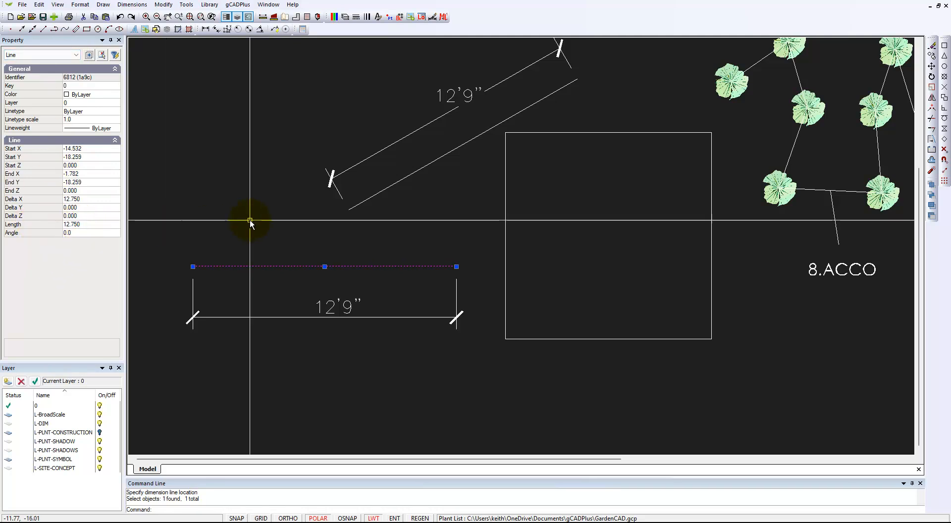
- Inspect the properties and assigned style of the dimension below the horizontal line
key("Escape")
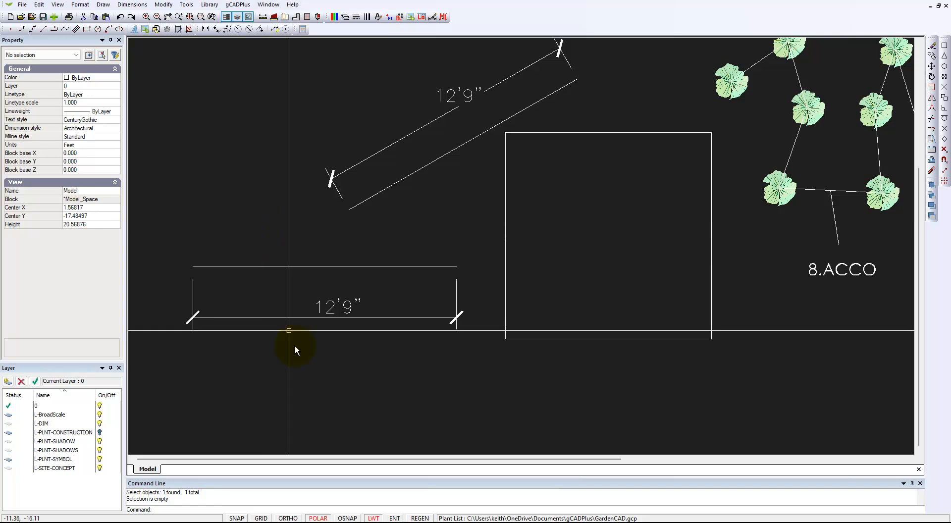
left_click(347, 317)
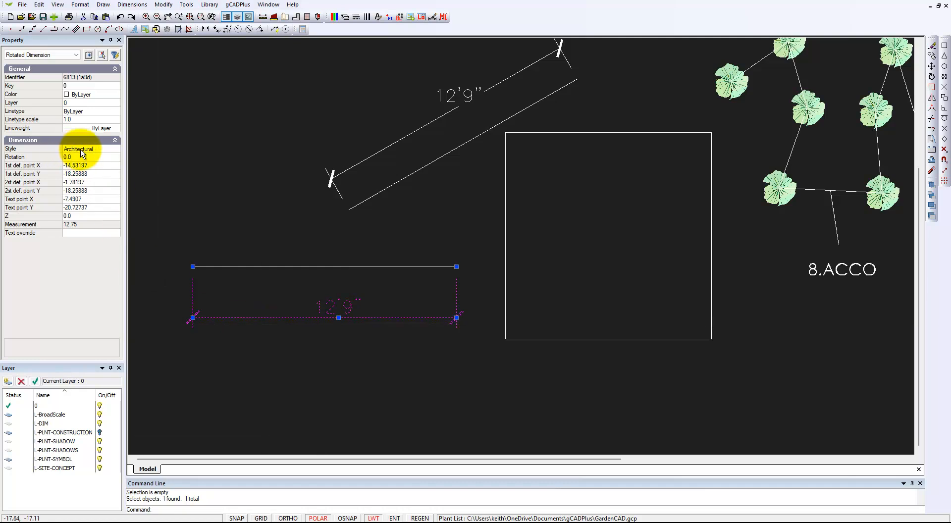
key("Escape")
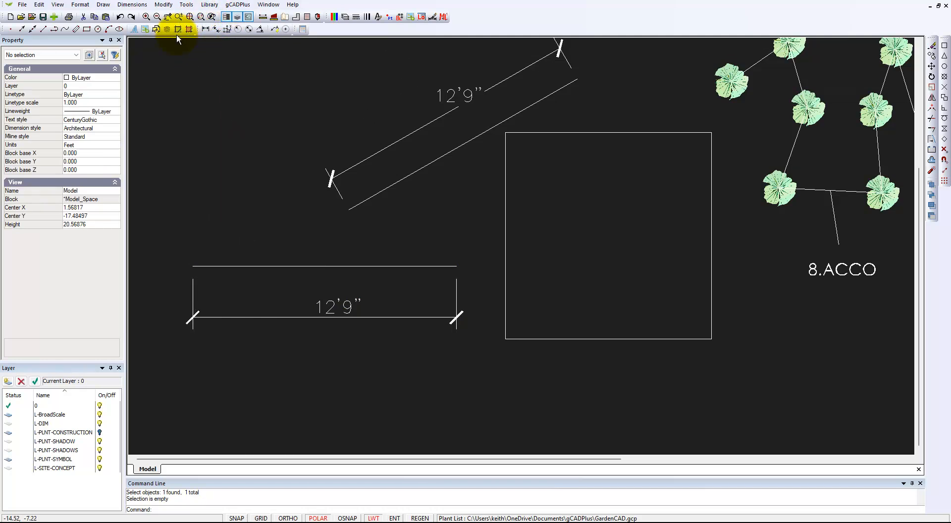
- Review the Architectural dimension style's linear unit format, precision and measurement scale in the dimension style settings
left_click(132, 5)
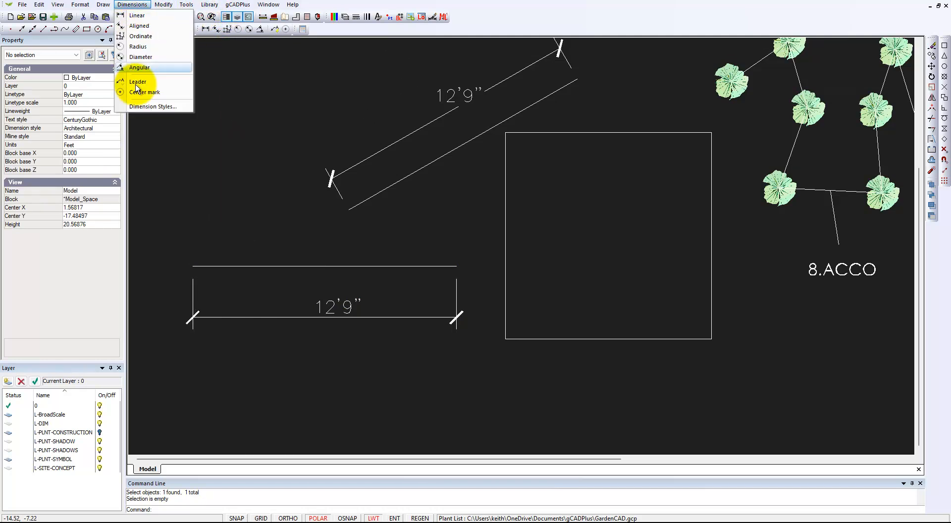
left_click(172, 106)
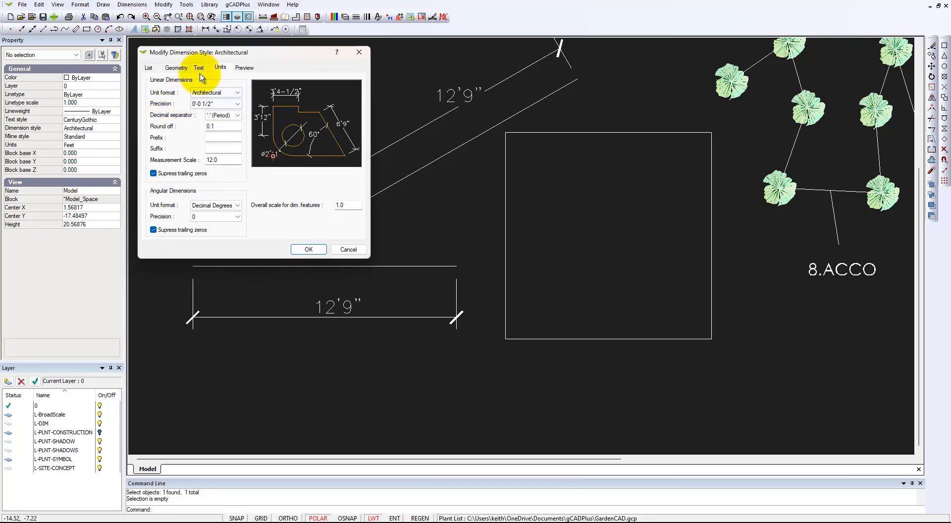
left_click(149, 68)
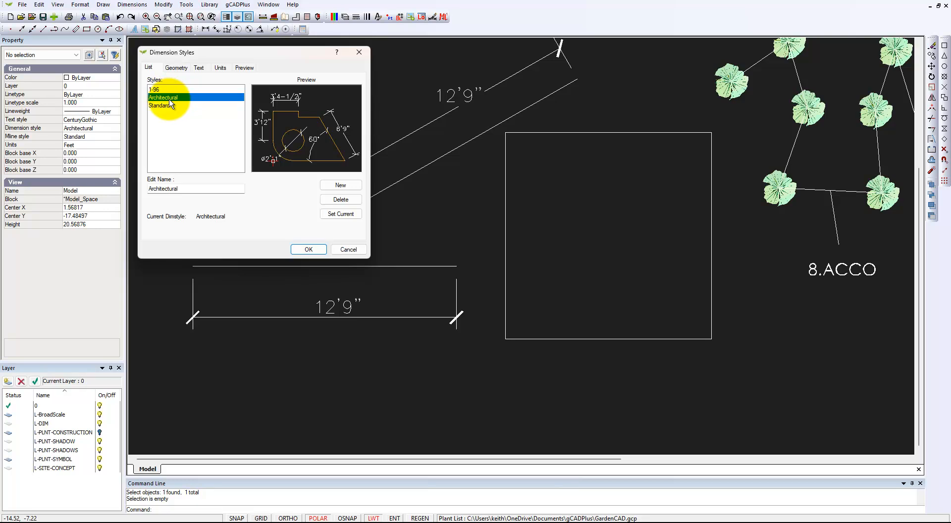
left_click(221, 72)
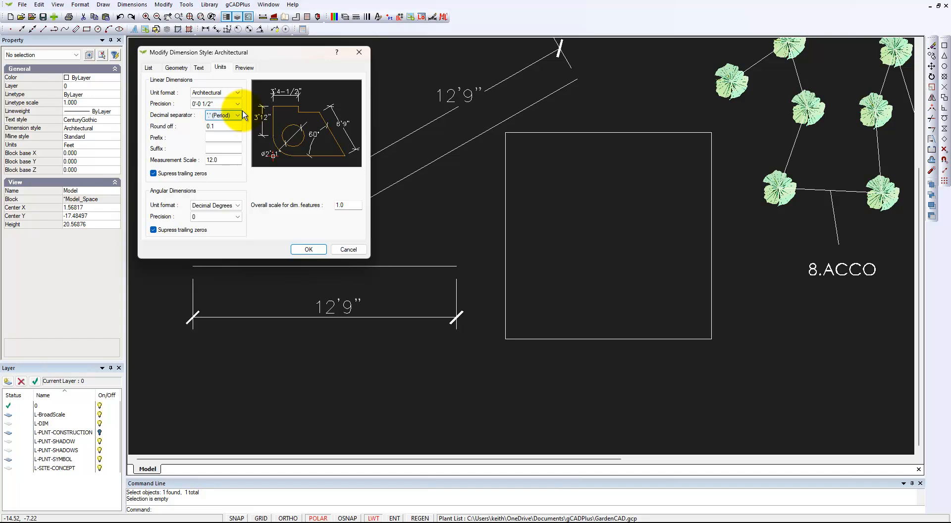
double_click(220, 159)
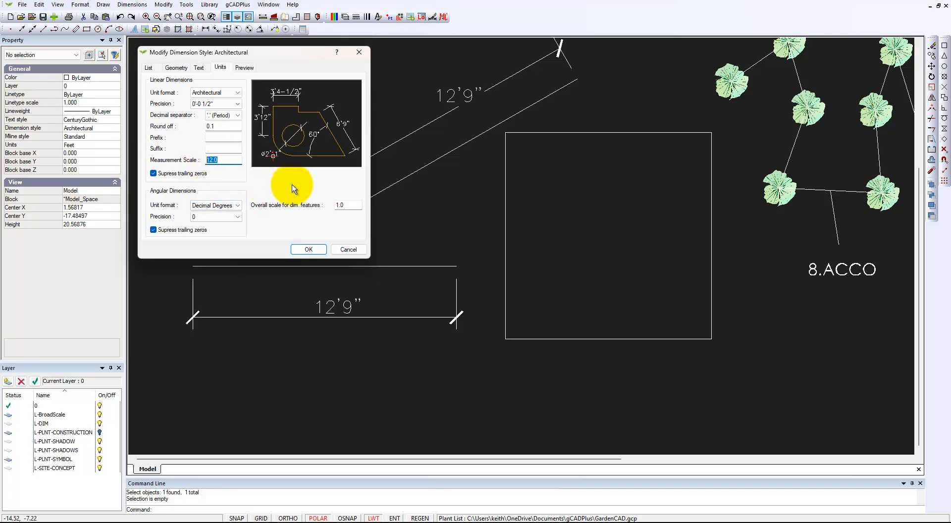
left_click(309, 249)
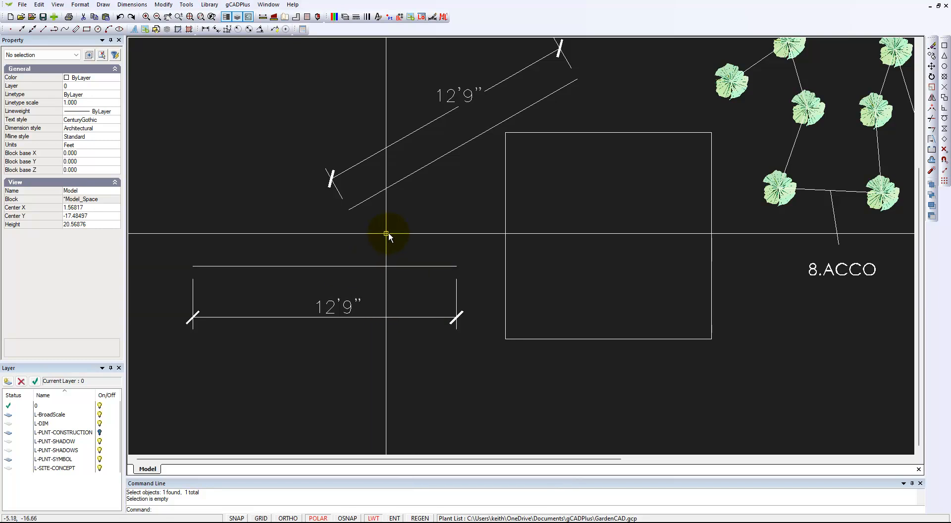
- Inspect the properties of the sloped line and its aligned dimension
left_click(419, 172)
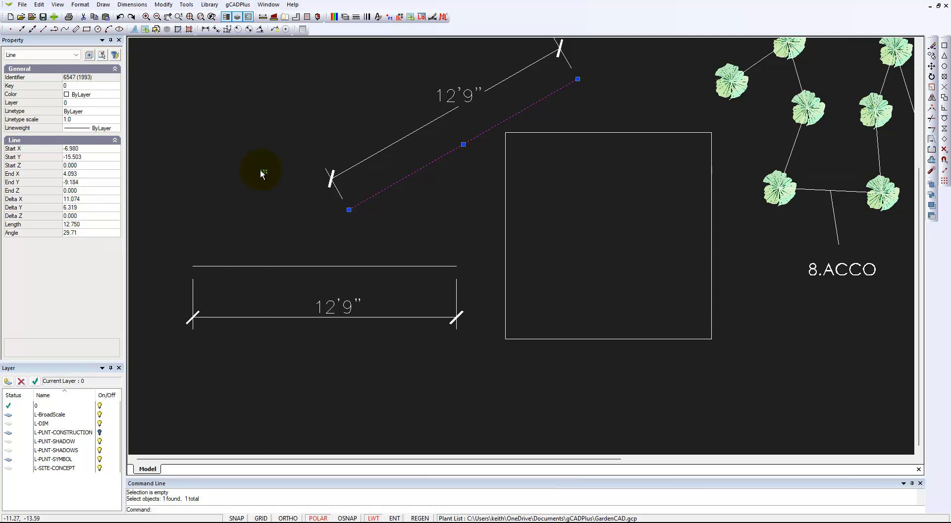
key("Escape")
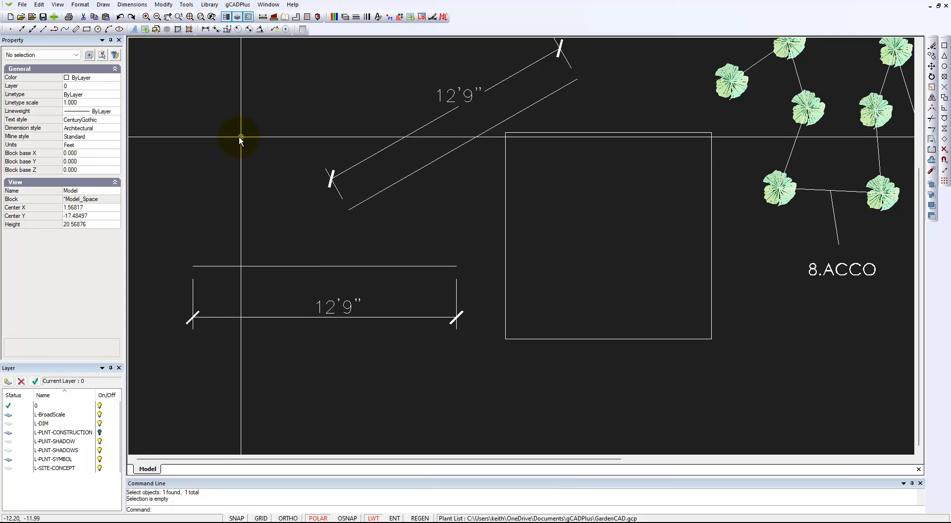
left_click(452, 111)
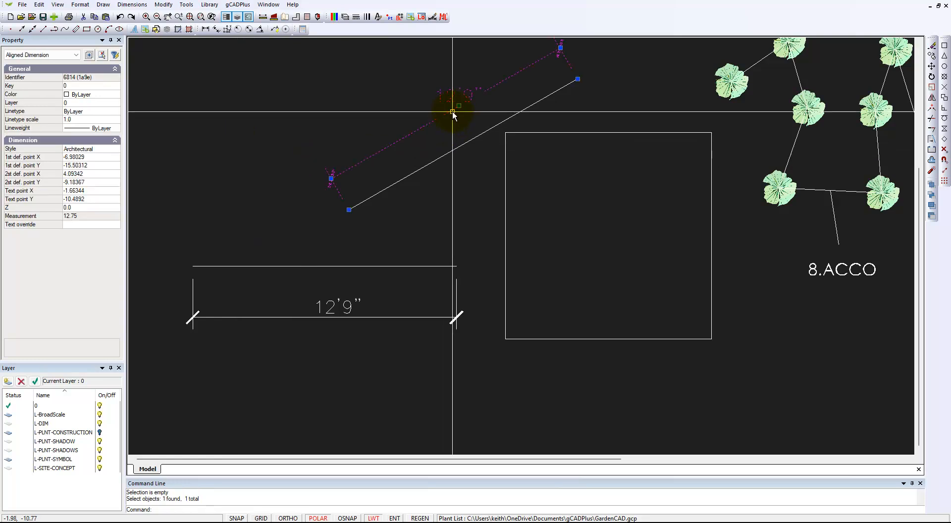
key("Escape")
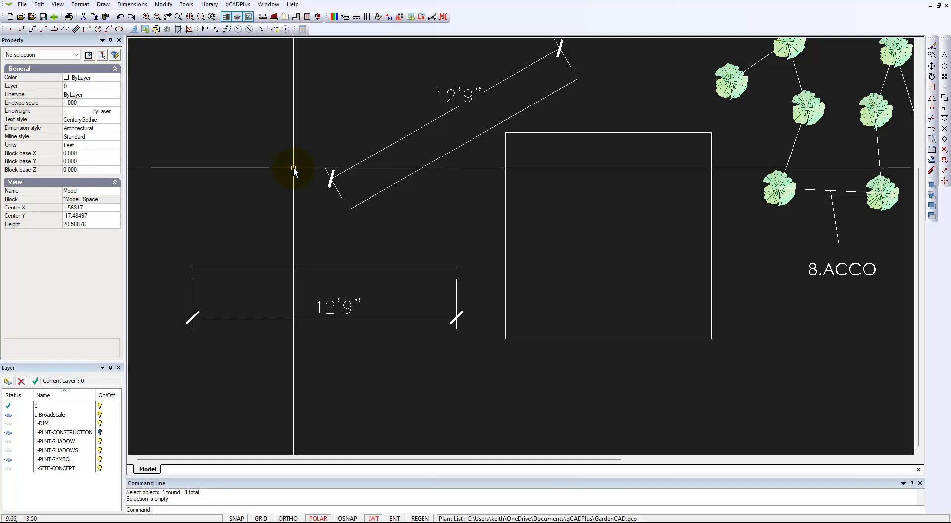
- Turn on object snap with the Endpoint mode enabled in the drafting settings
middle_click_drag(645, 216, 649, 240)
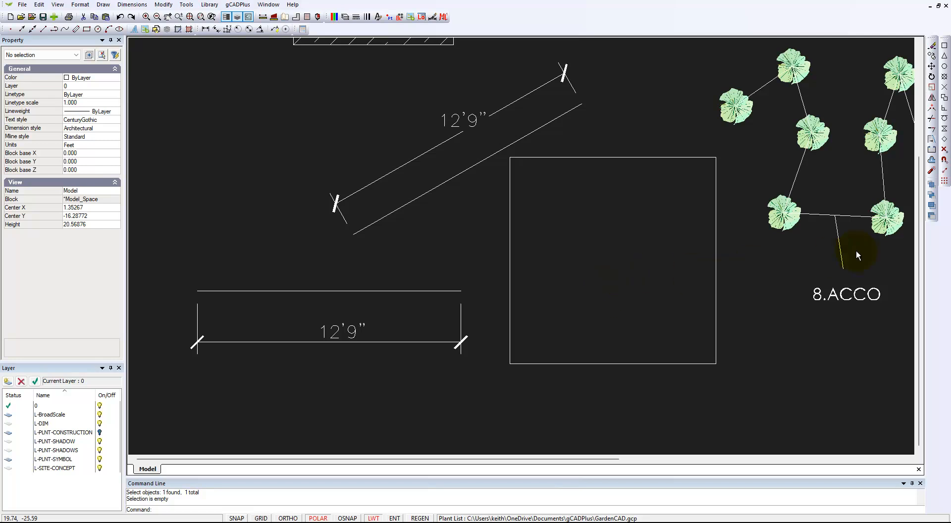
left_click(945, 162)
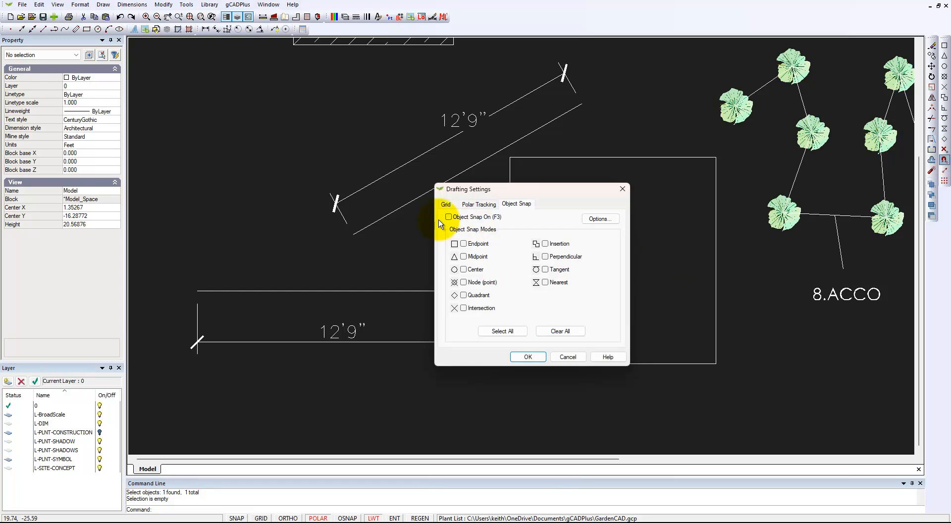
left_click(454, 218)
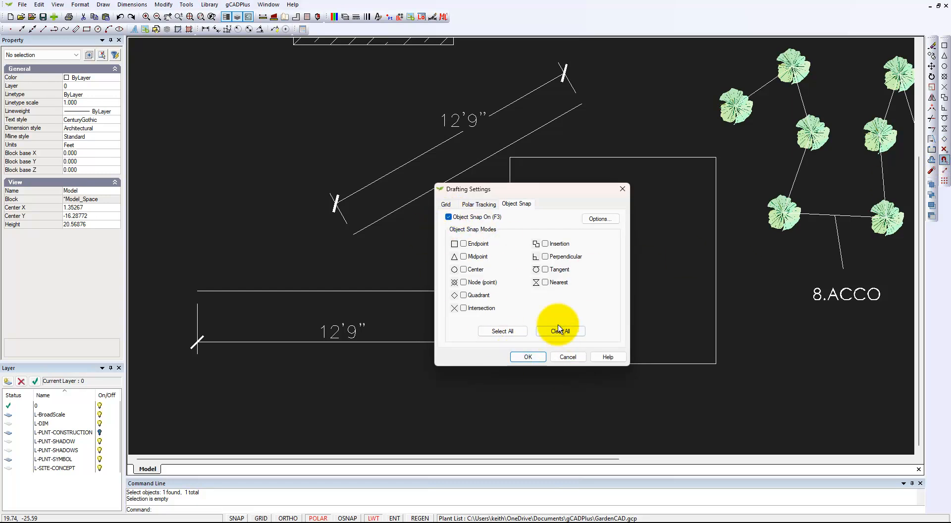
left_click(464, 245)
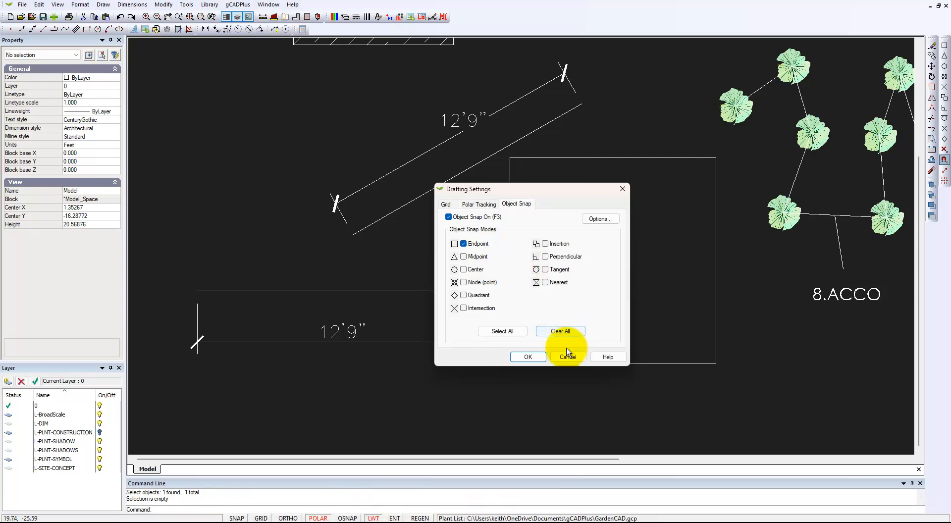
left_click(535, 362)
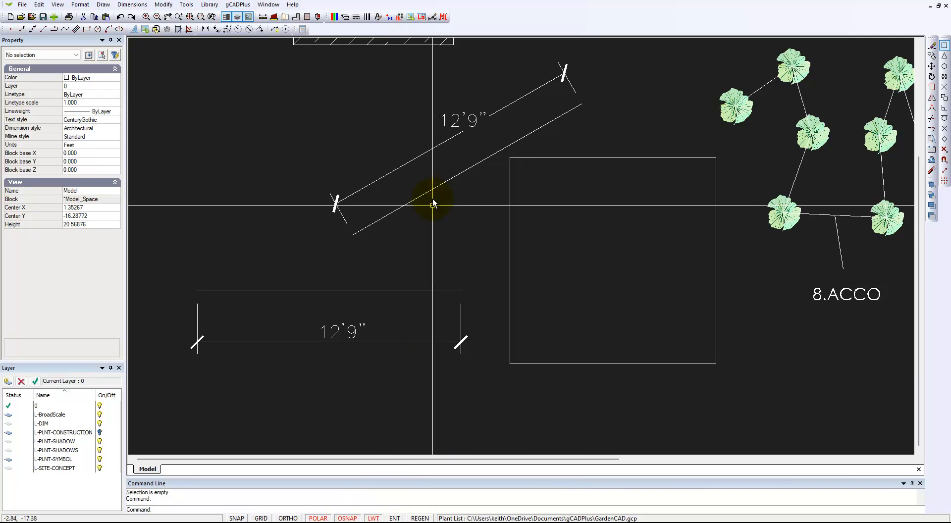
- Delete the sloped line's dimension and replace it with a new aligned dimension between the line's endpoints, placed above the line
left_click(459, 123)
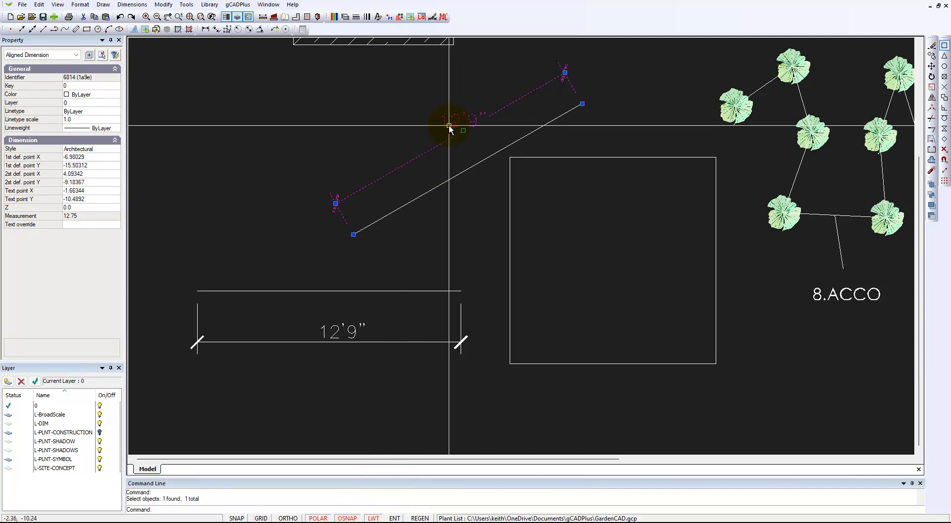
key("Delete")
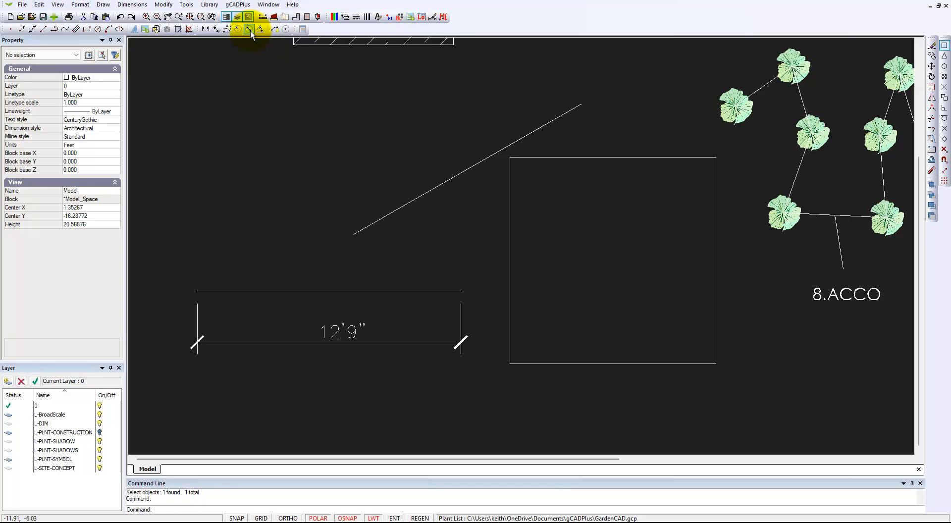
left_click(218, 30)
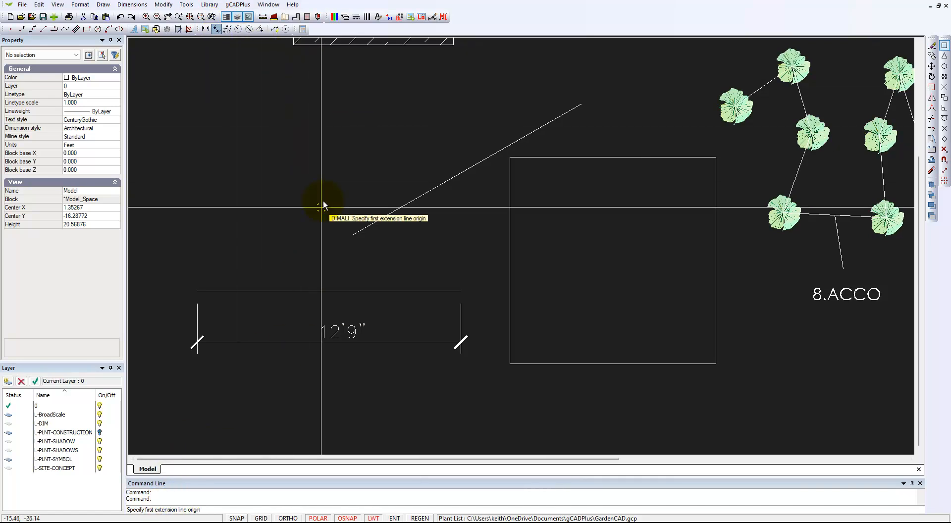
left_click(358, 237)
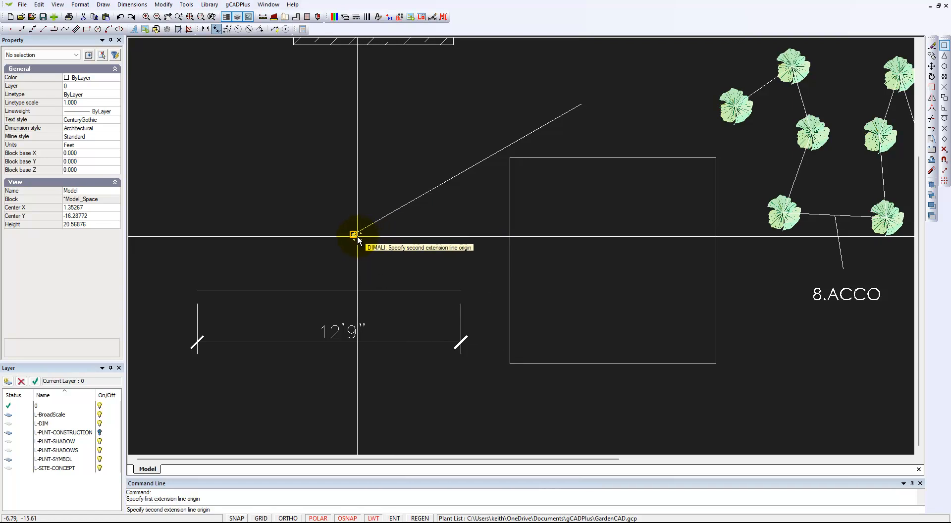
left_click(582, 104)
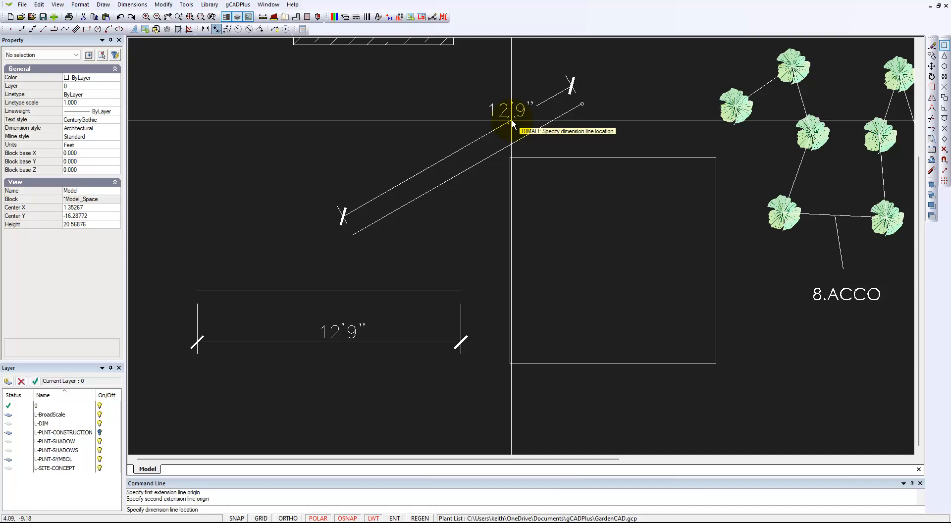
left_click(454, 128)
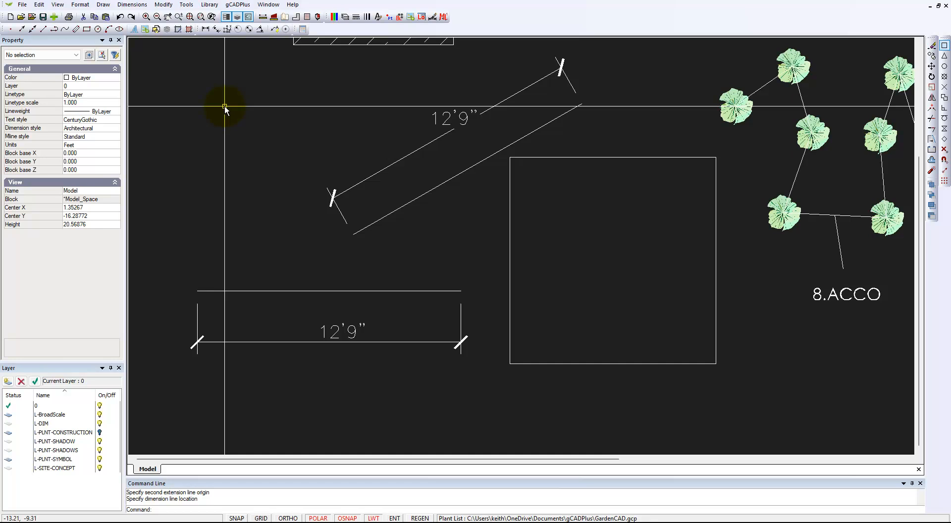
left_click(354, 518)
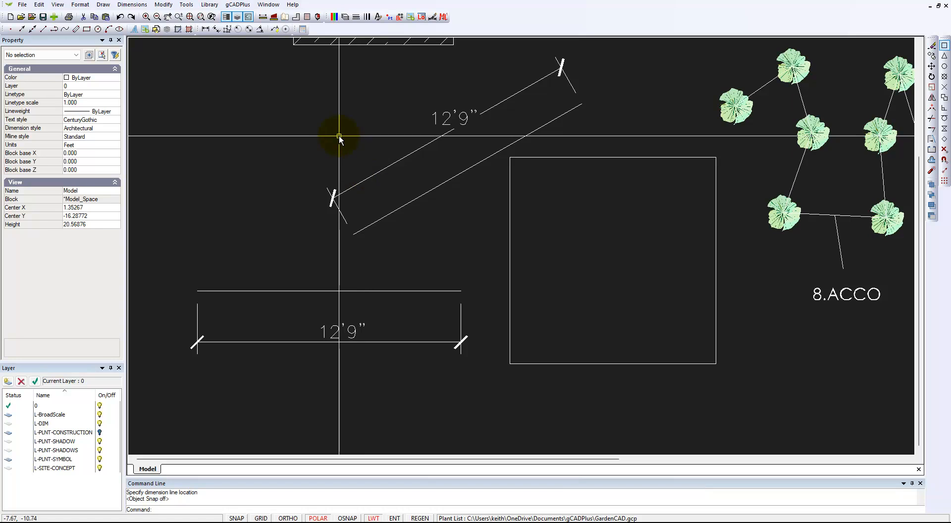
left_click(273, 17)
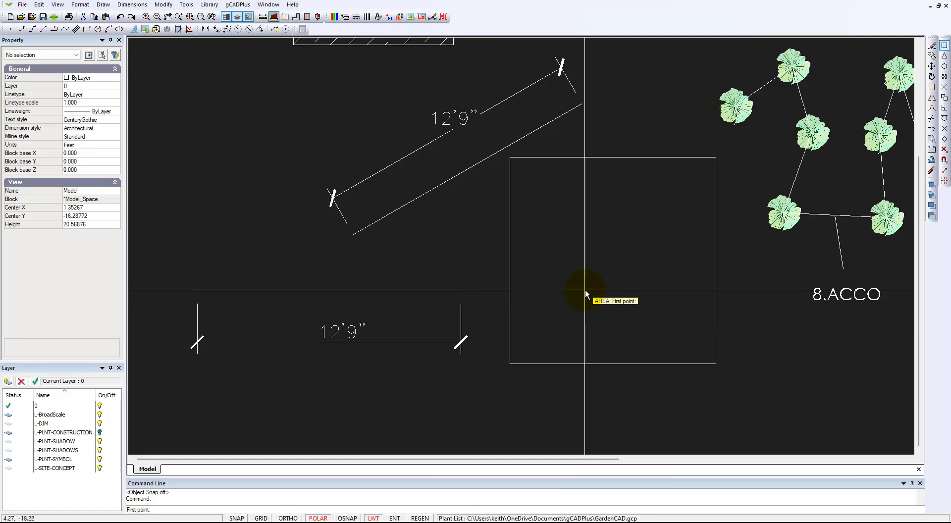
left_click(556, 273)
key("Escape")
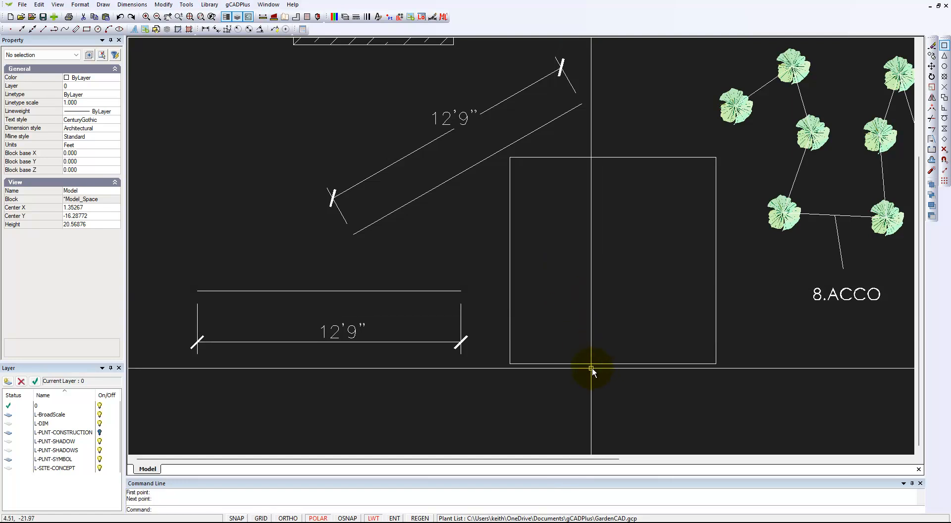
- Explode the square rectangle into a polyline and check the polyline's properties
left_click(601, 364)
right_click(572, 236)
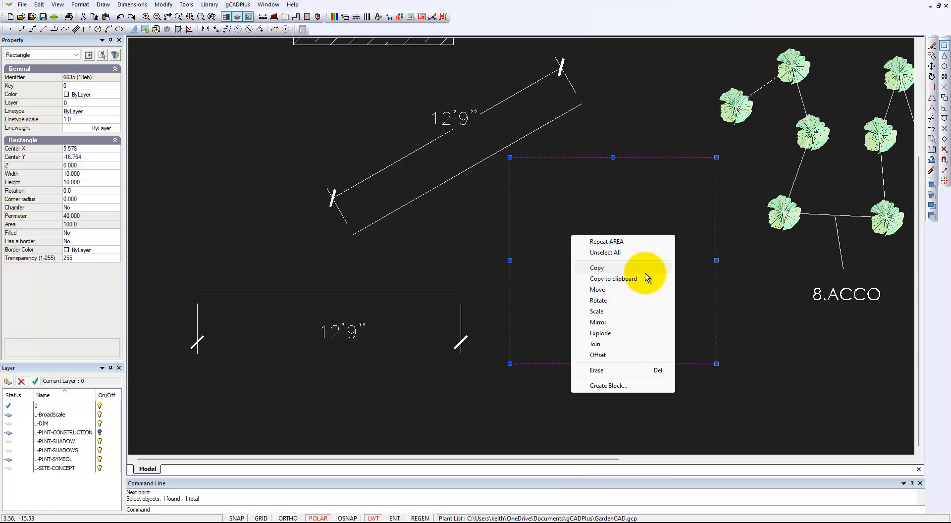
left_click(602, 332)
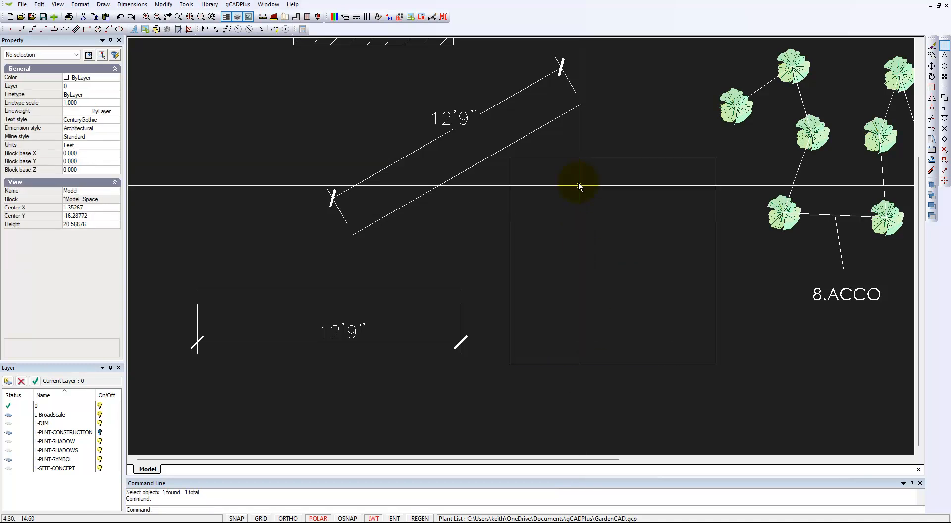
left_click(582, 157)
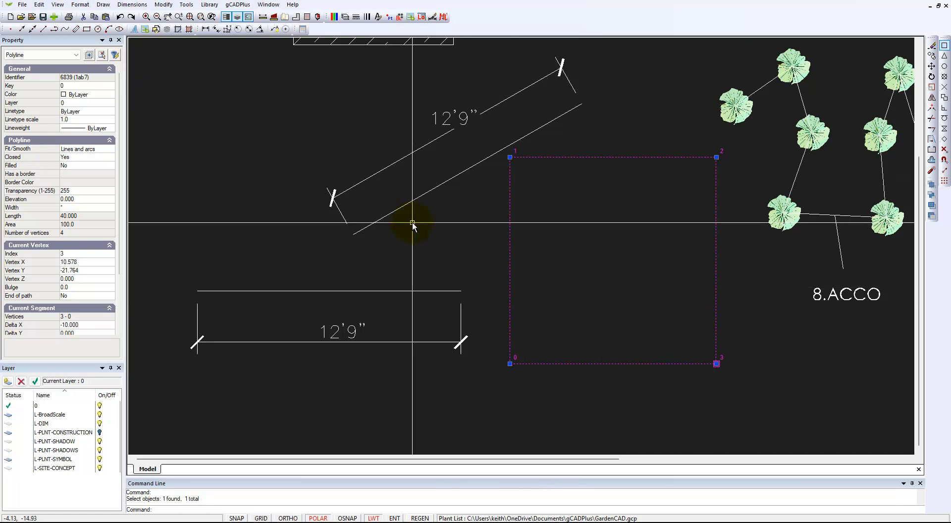
key("Escape")
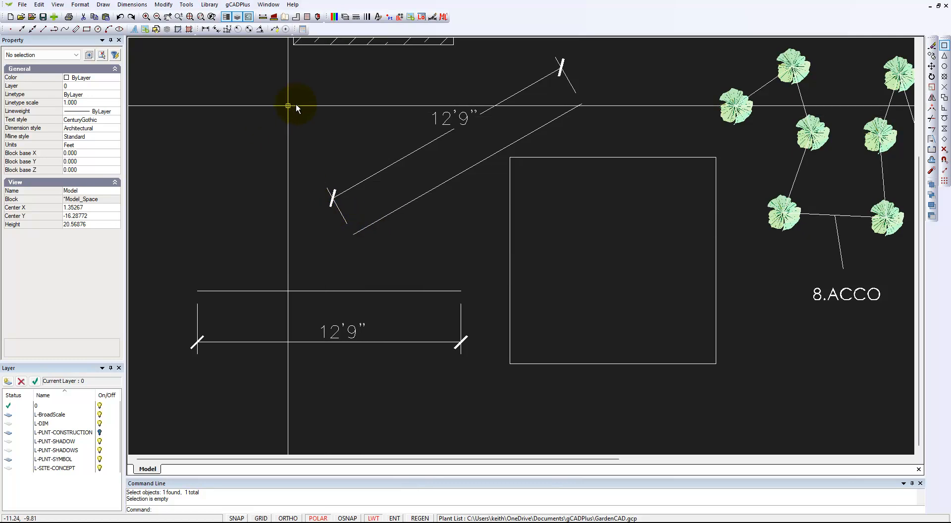
- Measure the square's area from its four corners with object snap turned on
left_click(274, 18)
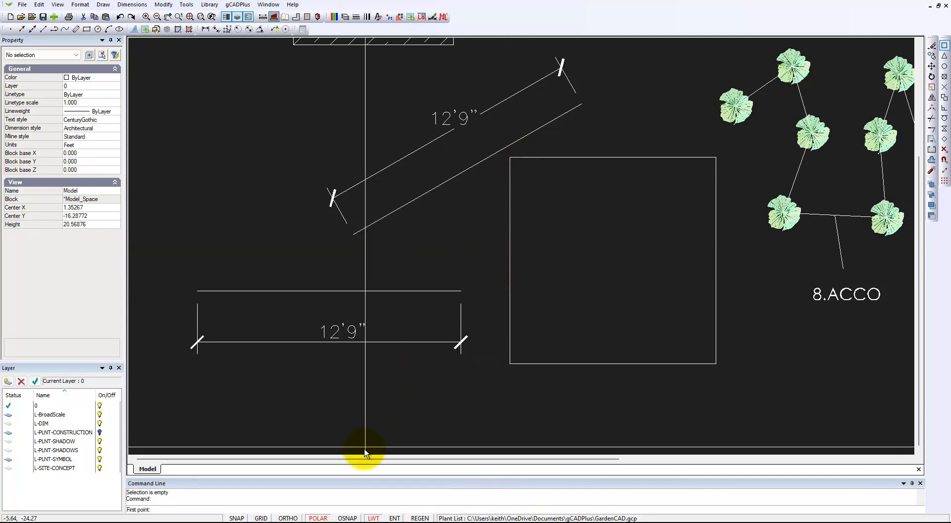
left_click(348, 519)
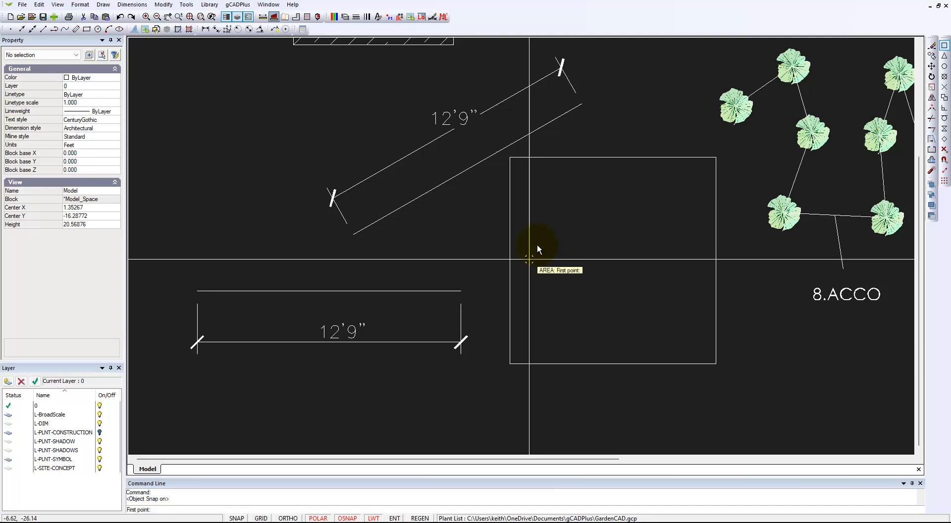
left_click(511, 159)
left_click(718, 159)
left_click(717, 364)
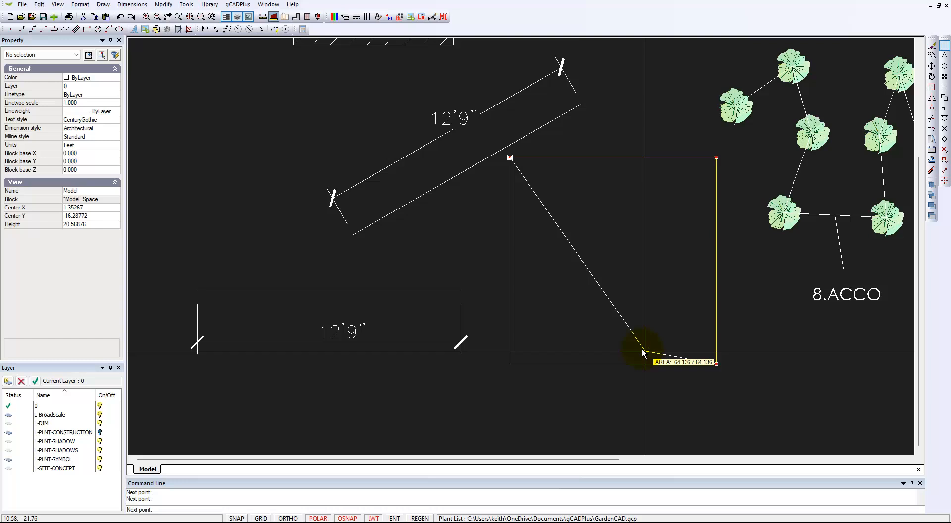
left_click(510, 363)
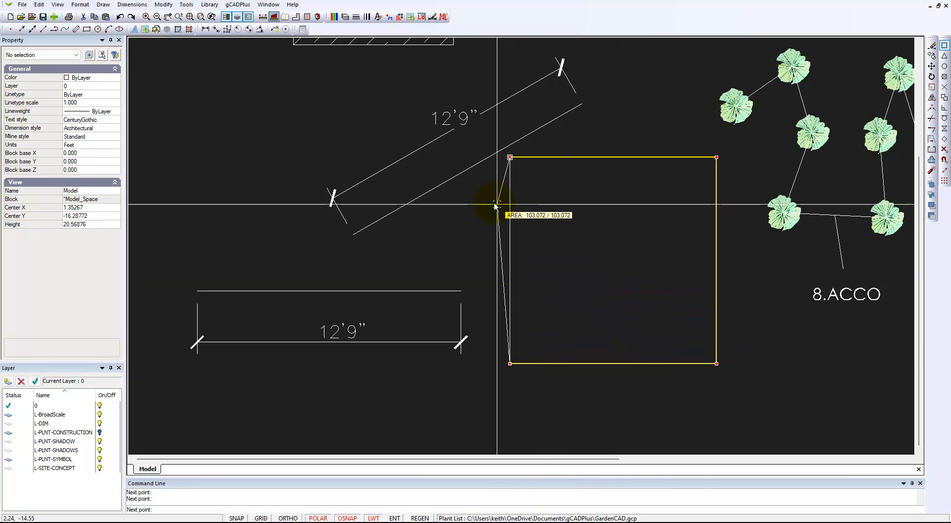
key("Return")
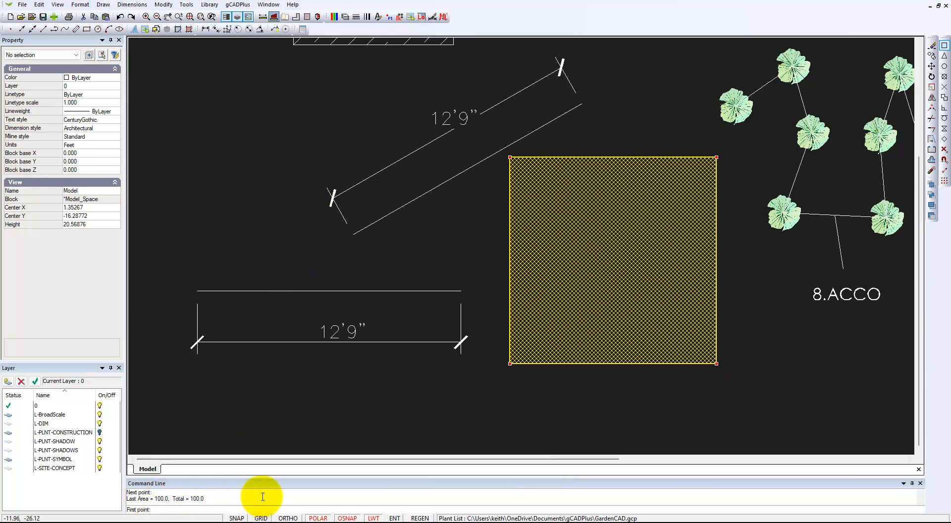
key("Escape")
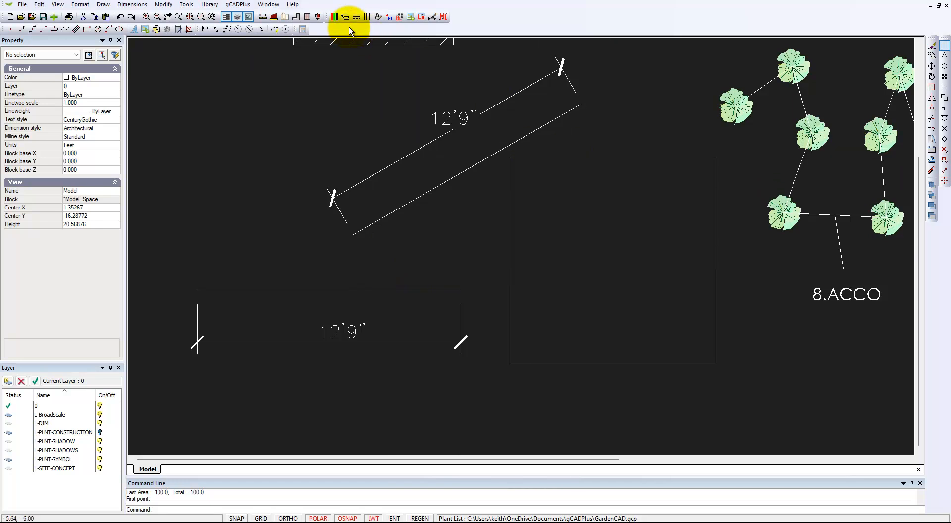
- Measure the lengths of the square's top edge and right edge between its corners
left_click(262, 18)
left_click(510, 158)
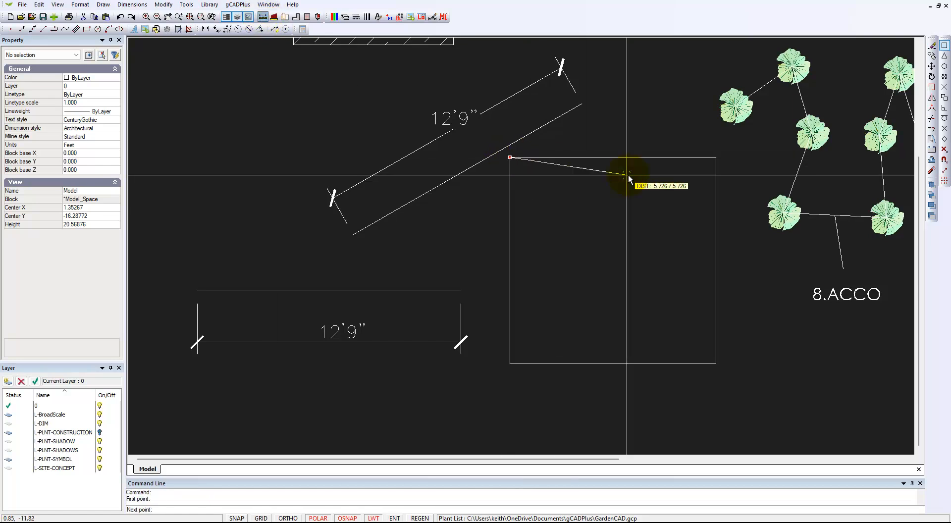
left_click(717, 158)
key("Return")
right_click(650, 216)
left_click(668, 215)
left_click(716, 158)
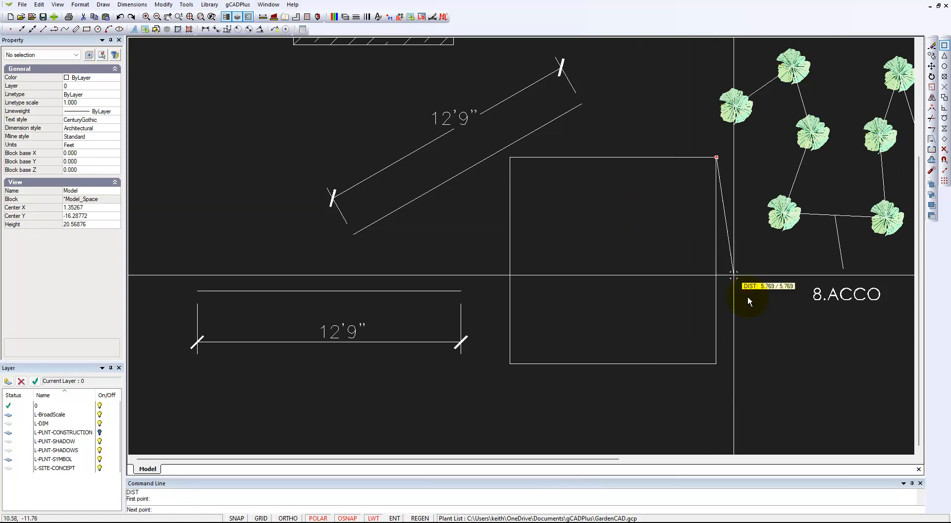
left_click(716, 364)
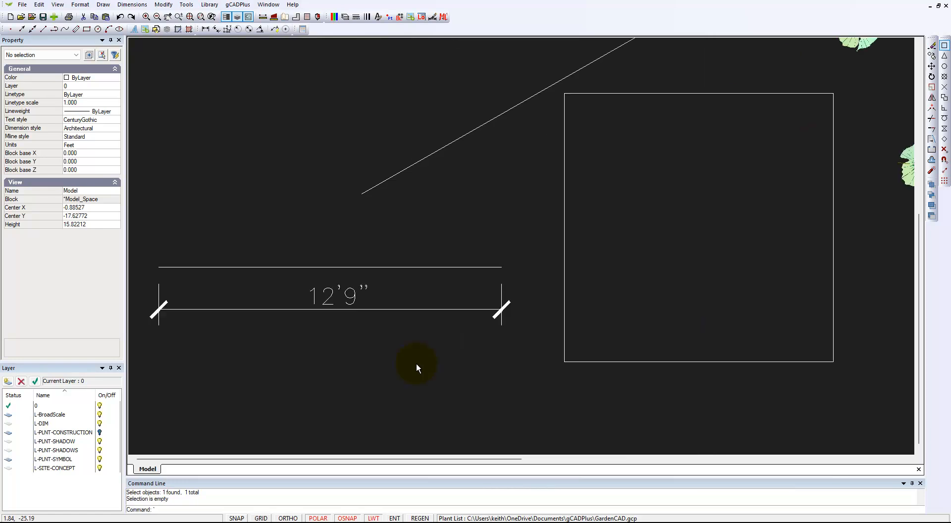